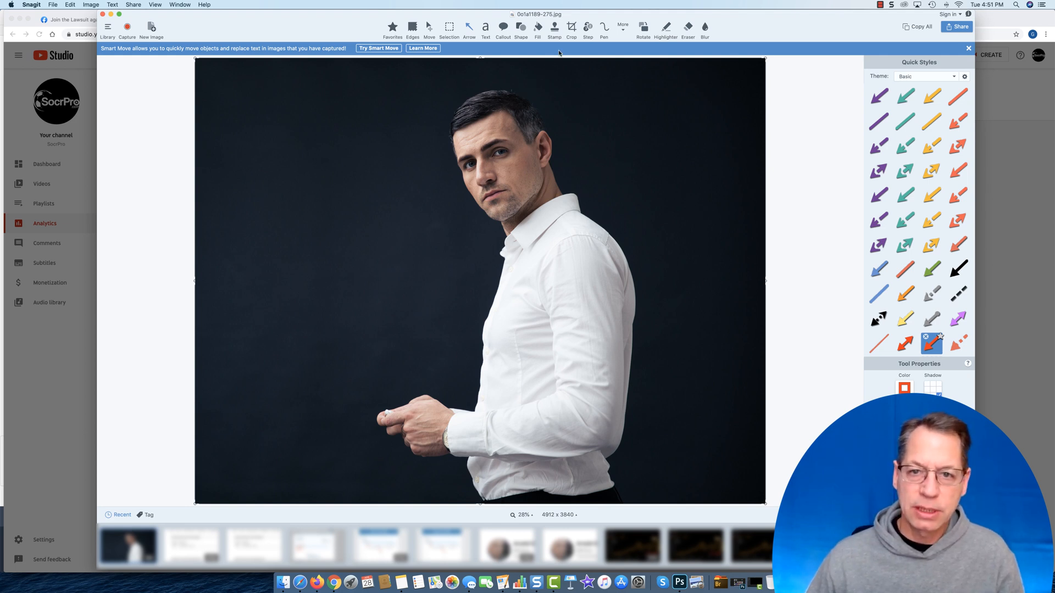
Crop a thin strip off the top of the photo, reducing it to about 4912 x 3674 pixels.
left_click(571, 29)
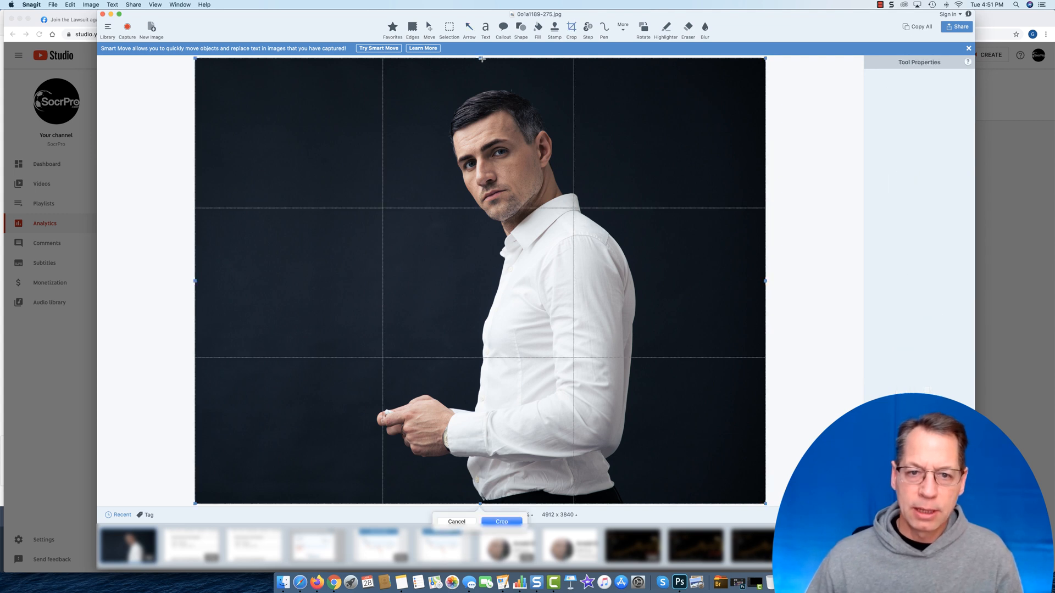
left_click_drag(480, 57, 540, 66)
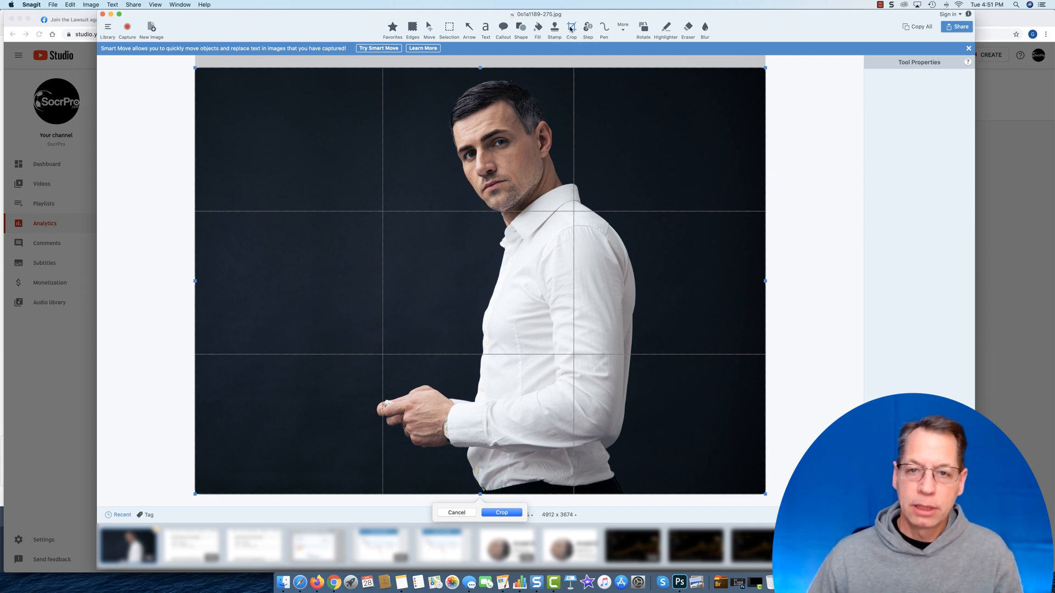
left_click(497, 512)
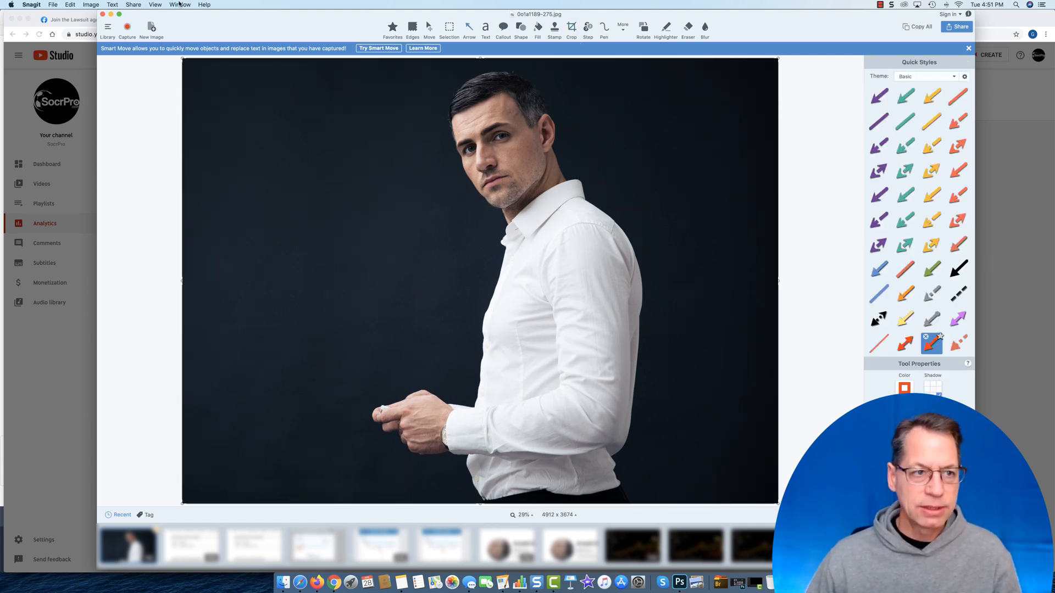
Save the cropped photo as a PNG named "Standard Products Billing" in the April 1 folder.
left_click(53, 4)
mouse_move(70, 5)
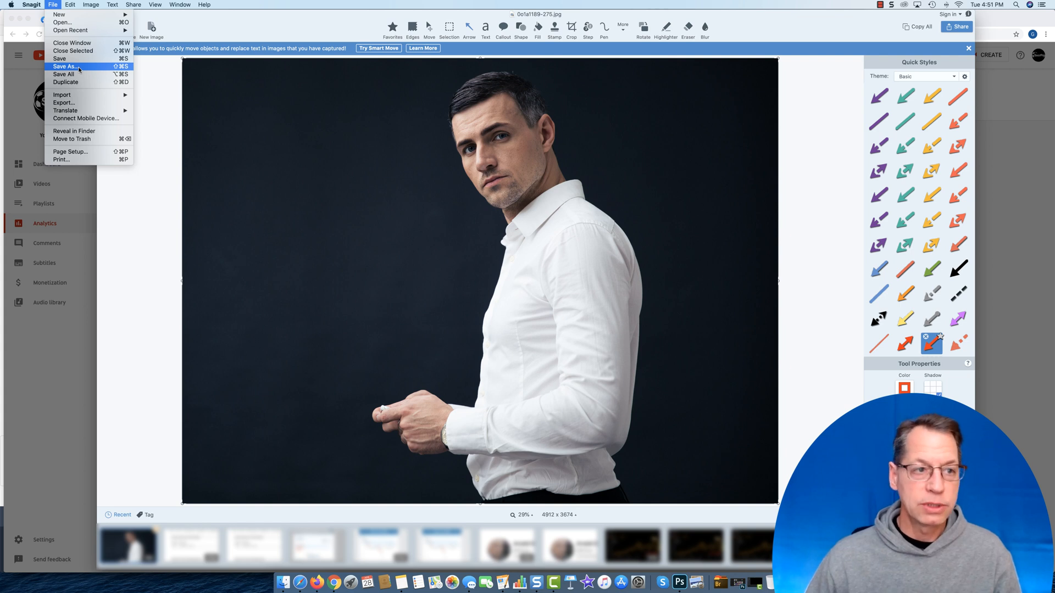
left_click(79, 67)
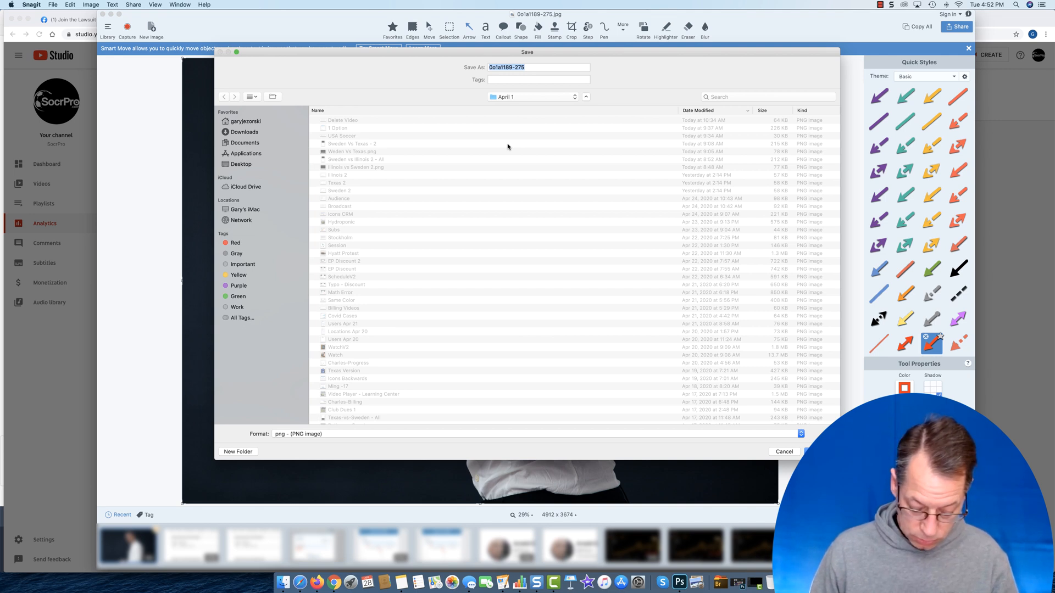
type("Standard Products")
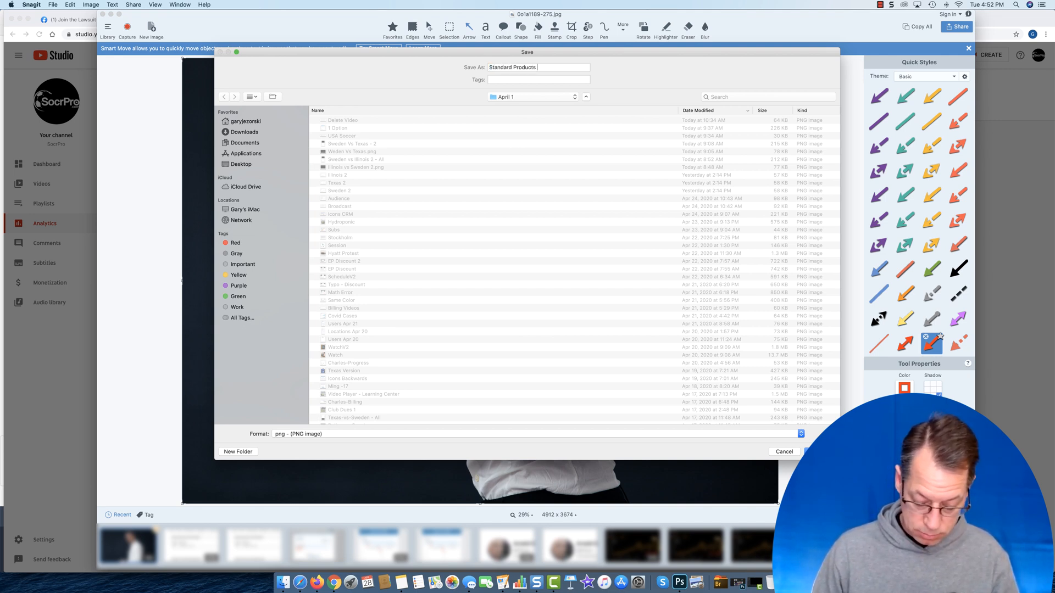
type(" Billing")
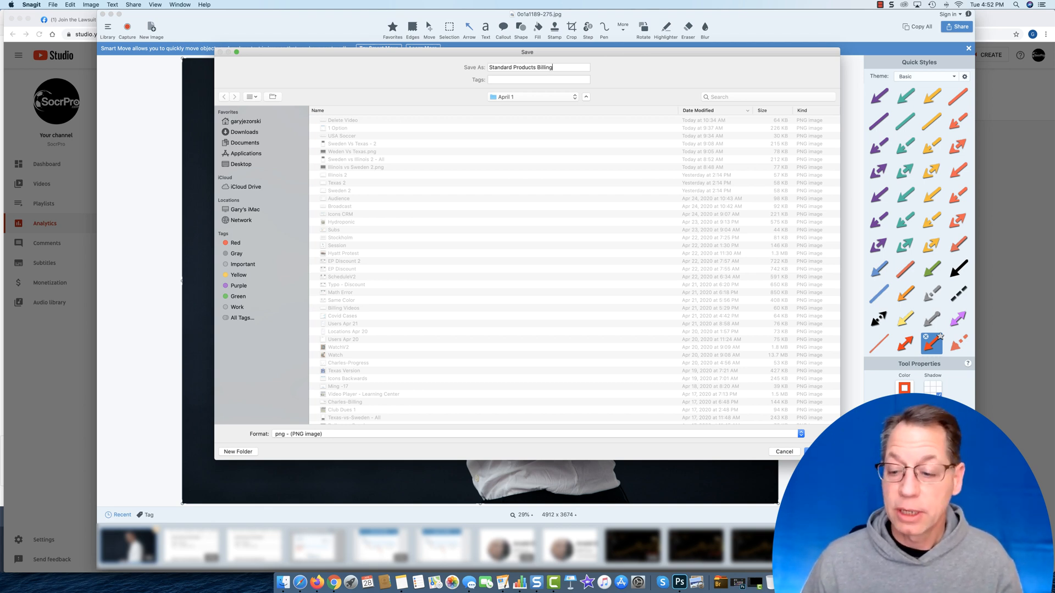
key("Return")
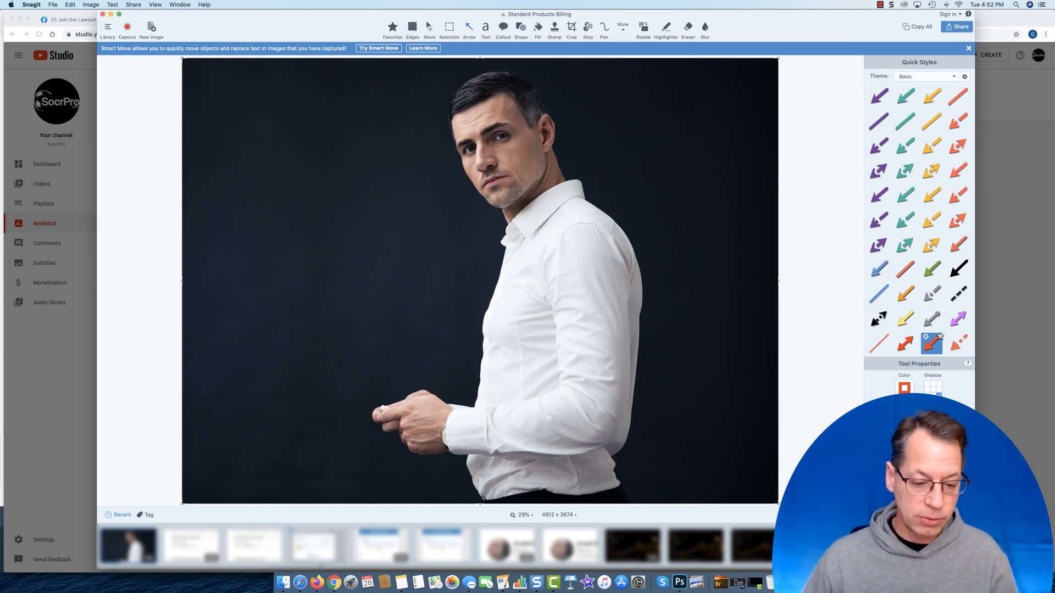
Find "Standard Products Billing" in the April 1 folder on the Desktop using Finder and open it with Adobe Photoshop 2020.
left_click(283, 583)
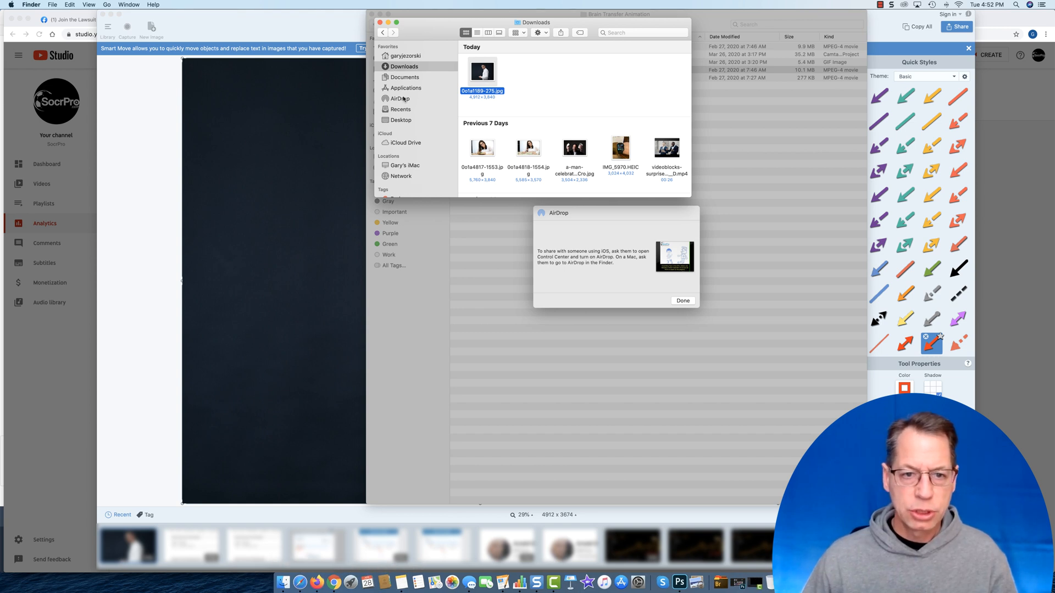
left_click(401, 119)
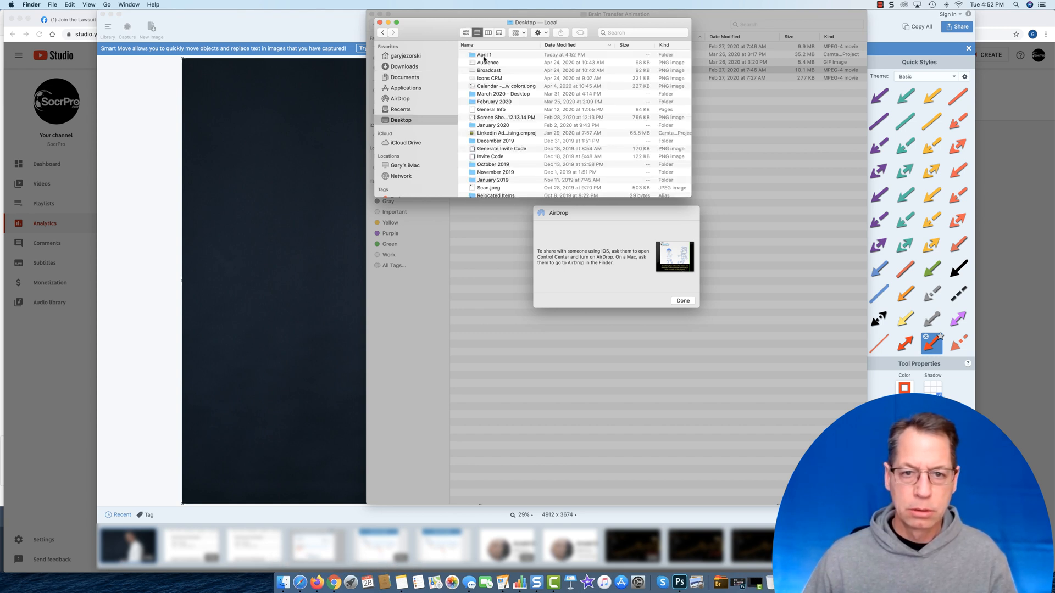
left_click(482, 55)
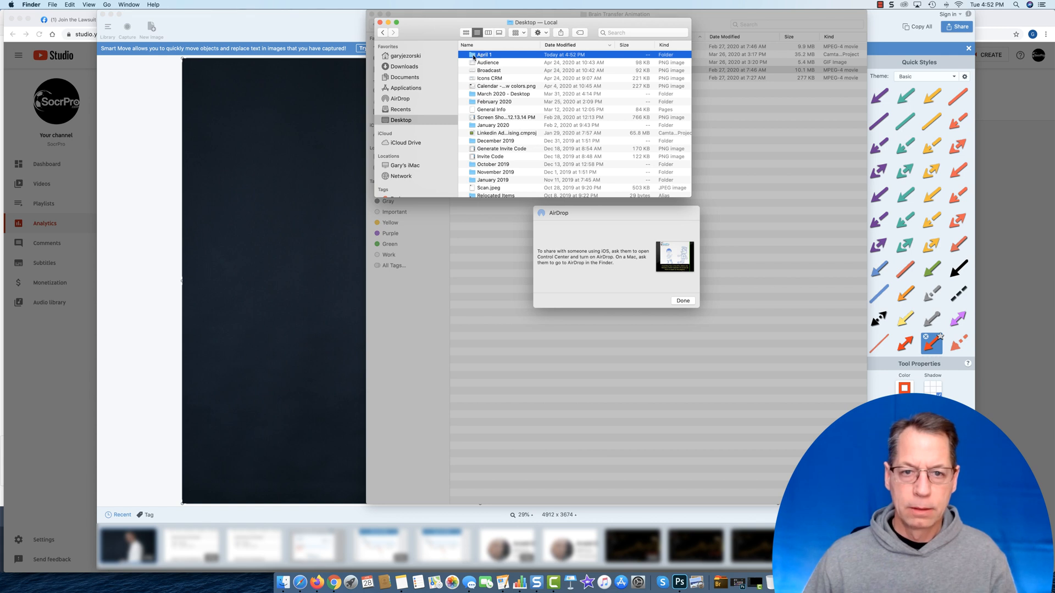
double_click(474, 57)
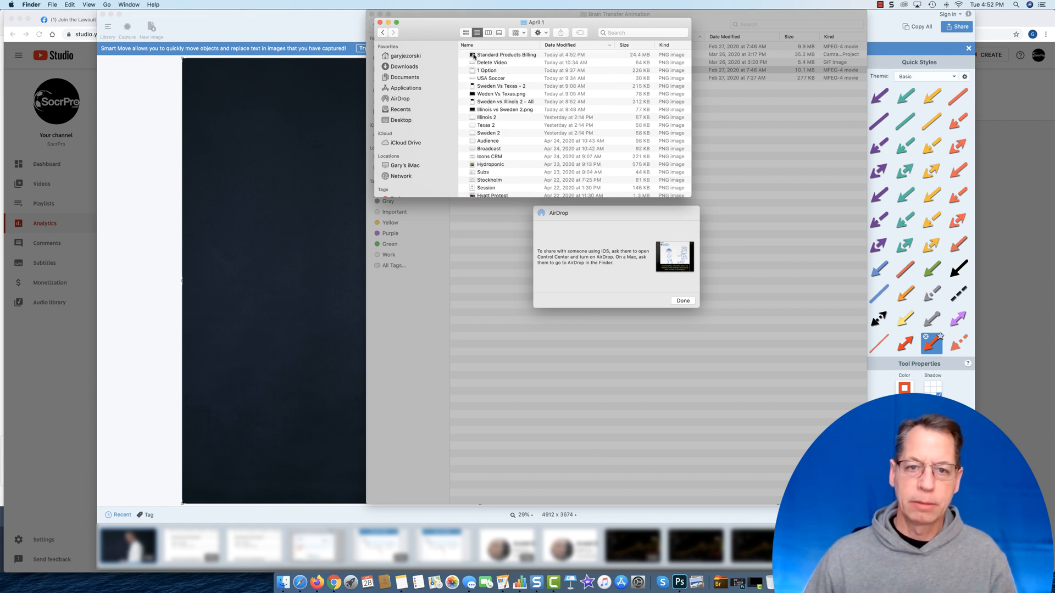
right_click(474, 55)
mouse_move(489, 67)
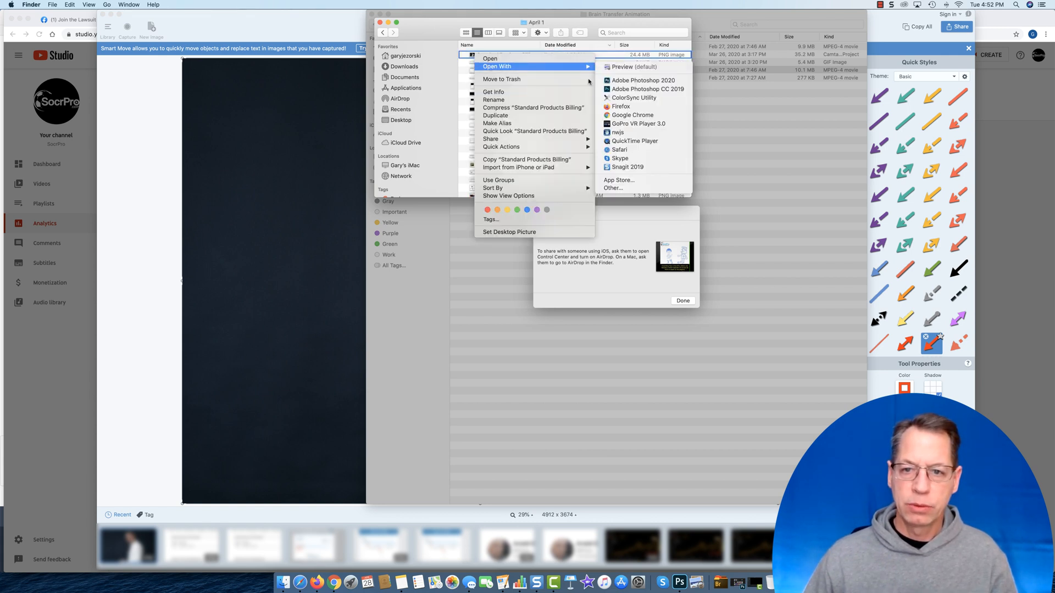
left_click(641, 80)
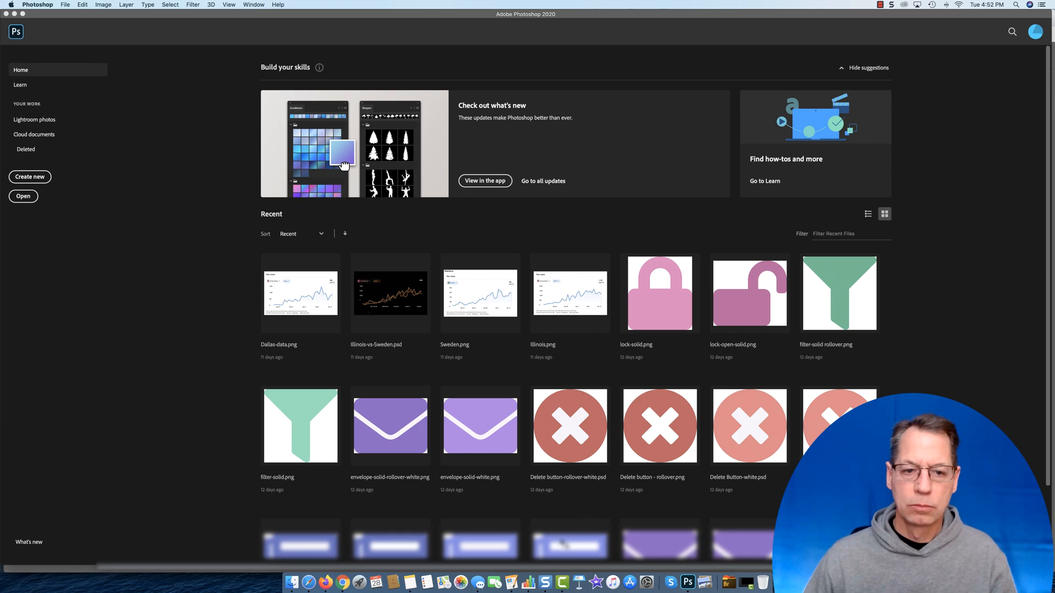
Switch to Snagit and set the canvas color to the dark tone sampled from the photo's background.
left_click(546, 577)
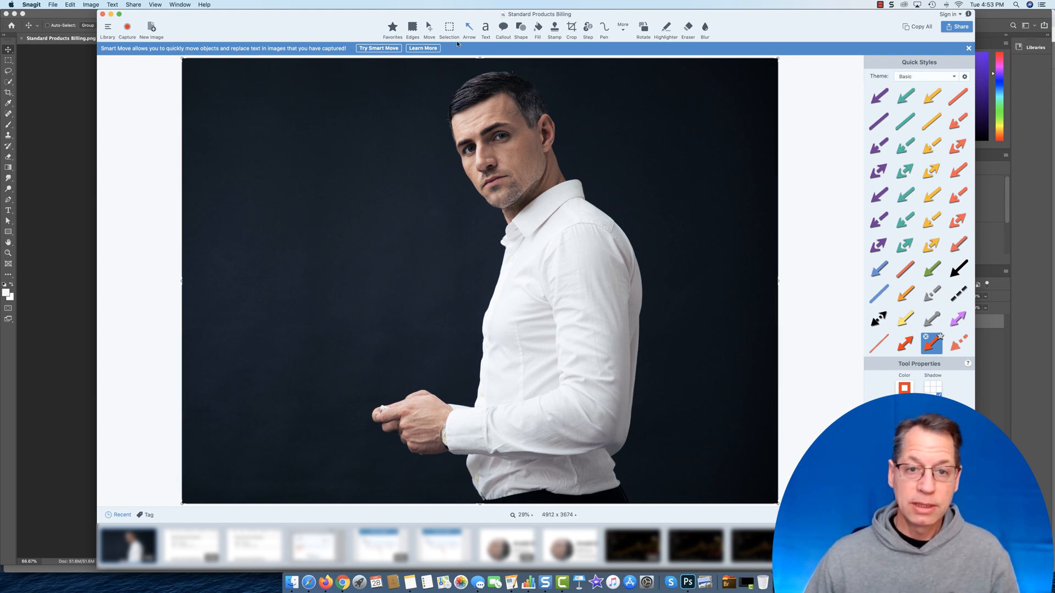
right_click(577, 116)
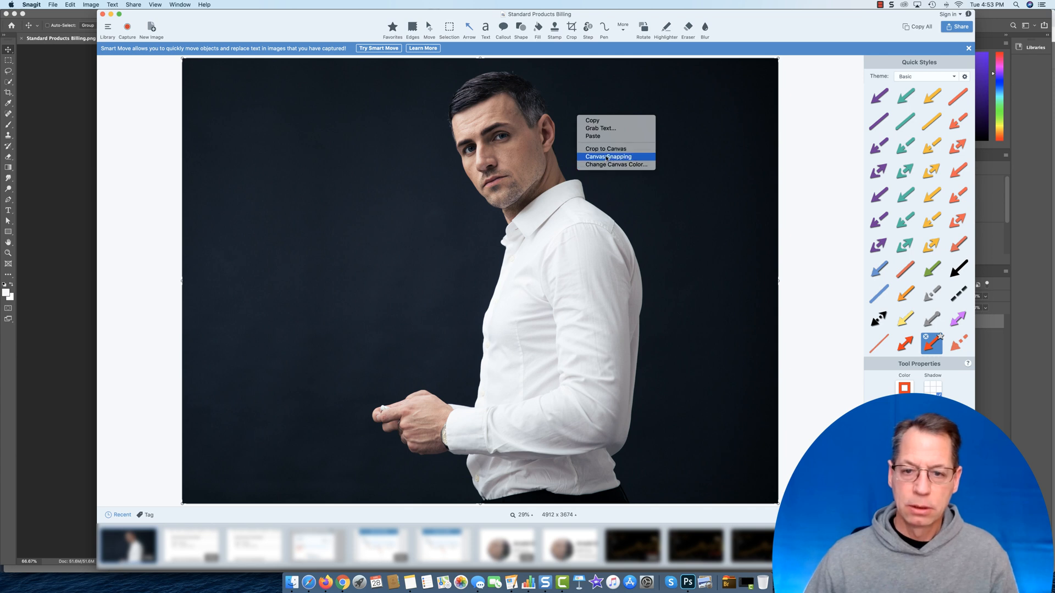
left_click(609, 165)
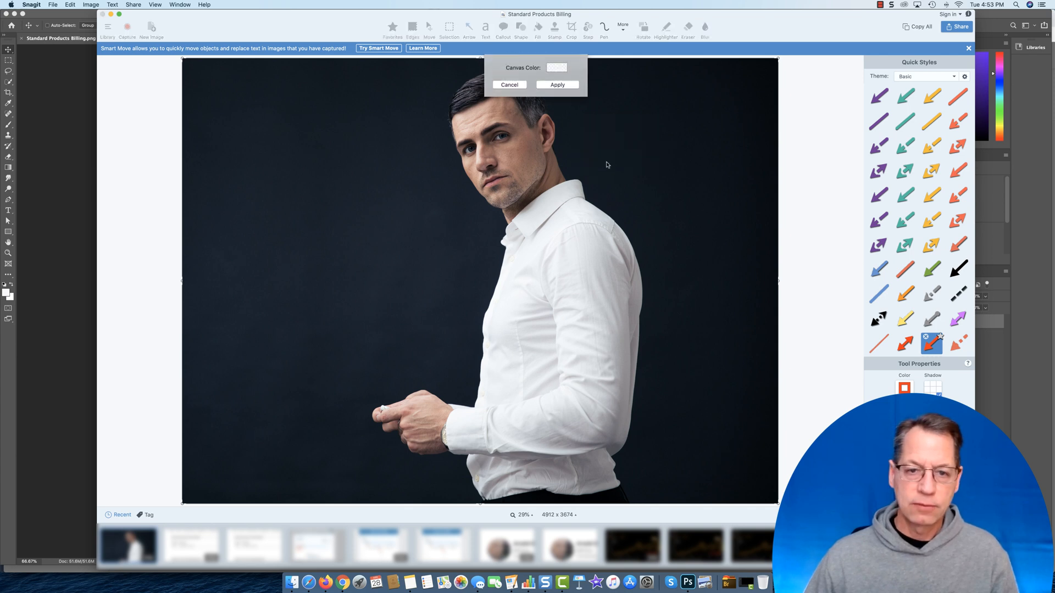
left_click(555, 67)
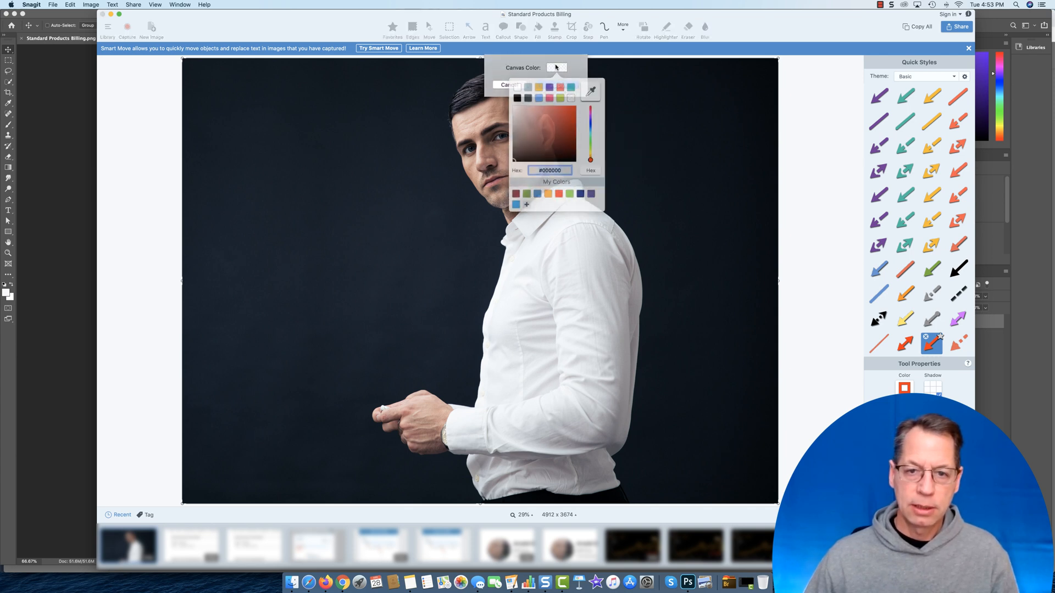
left_click(588, 88)
left_click(236, 77)
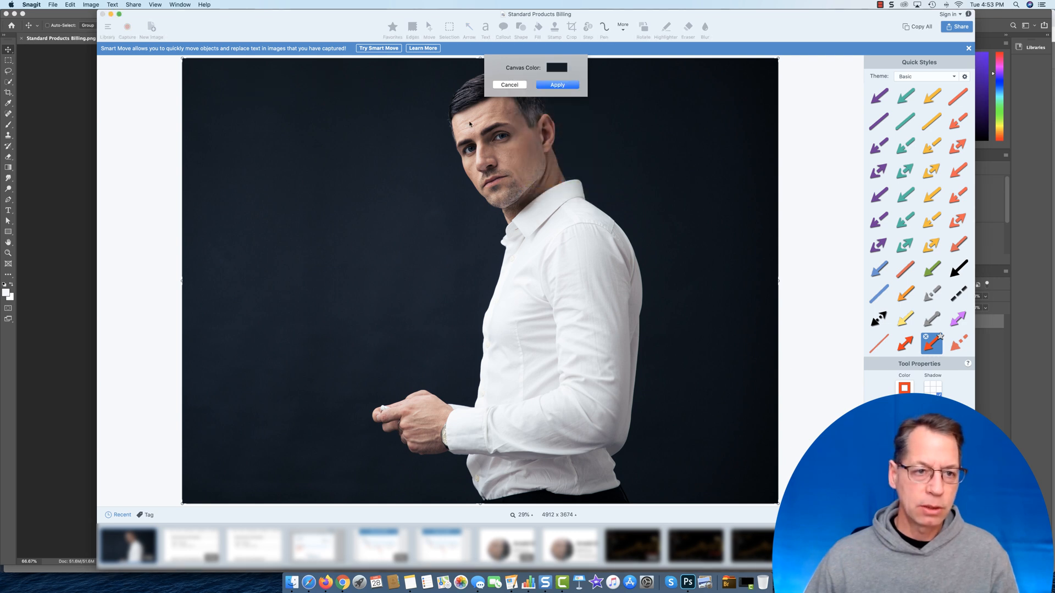
left_click(547, 85)
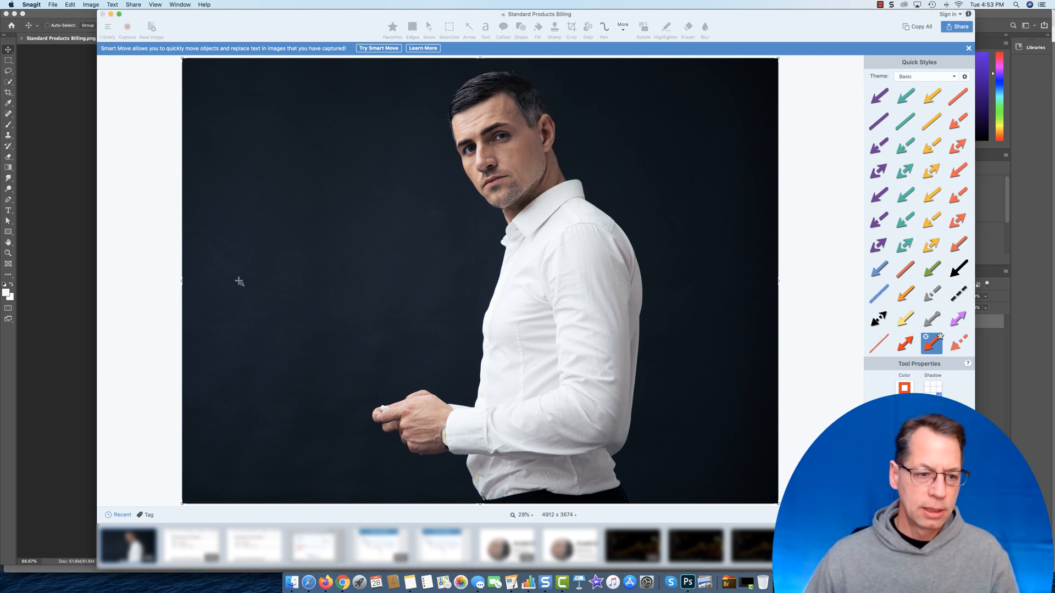
Extend the canvas beyond the photo's left and right edges to about 5765 x 3674 pixels.
left_click_drag(183, 281, 124, 279)
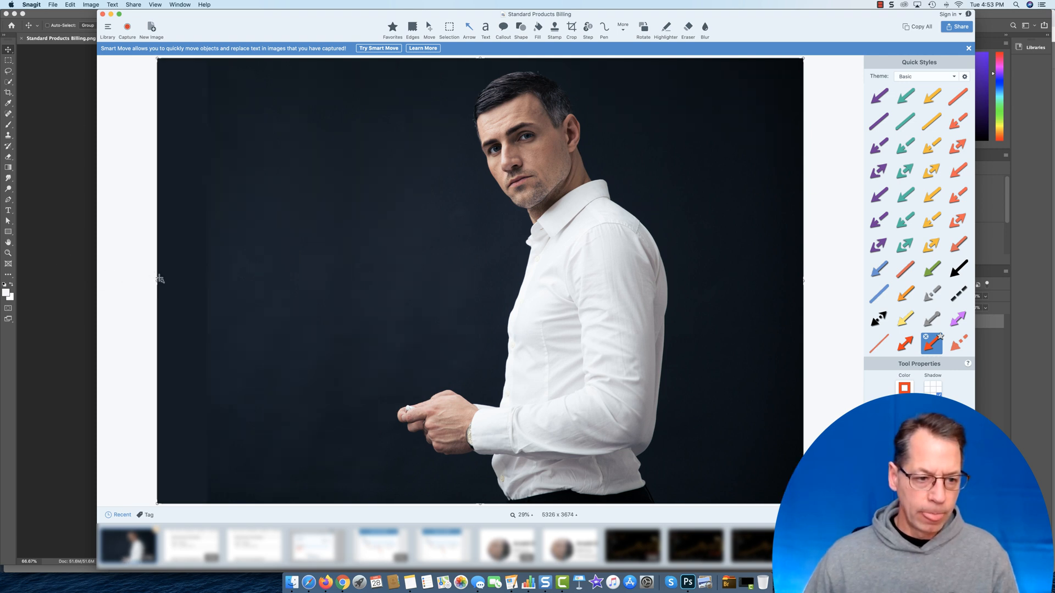
left_click_drag(154, 281, 126, 280)
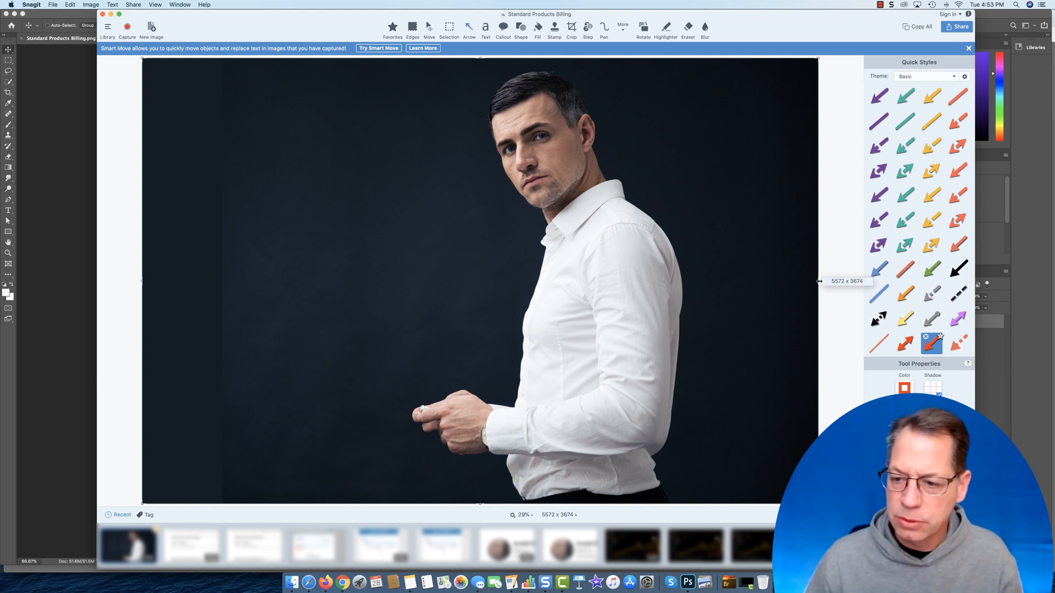
left_click_drag(818, 281, 842, 281)
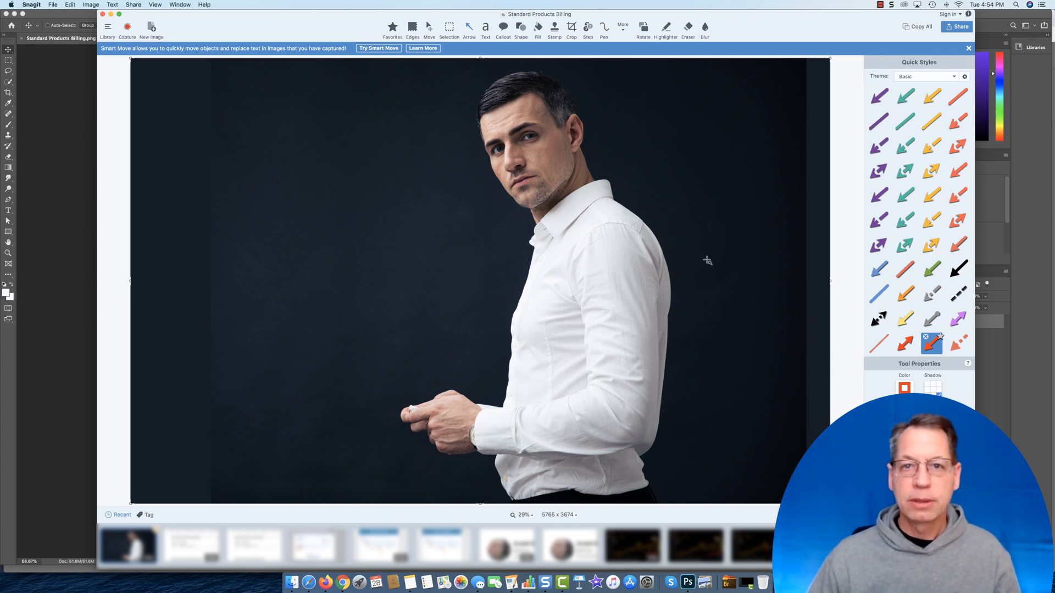
Switch to Photoshop and extend the photo leftward with the Crop tool to about 5947 px wide, using Content-Aware fill.
left_click(80, 215)
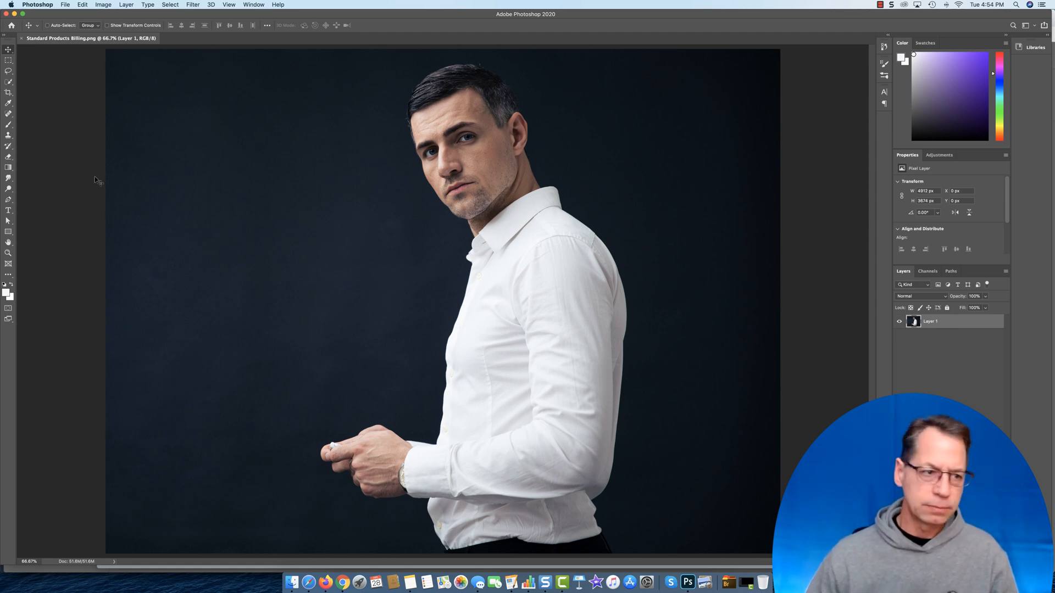
left_click(9, 94)
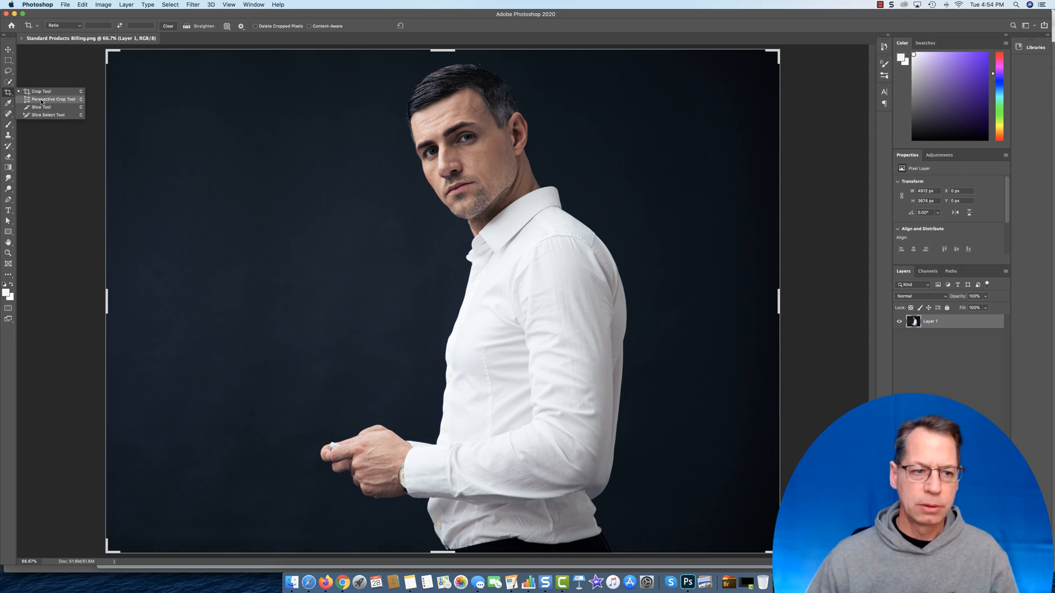
left_click(40, 92)
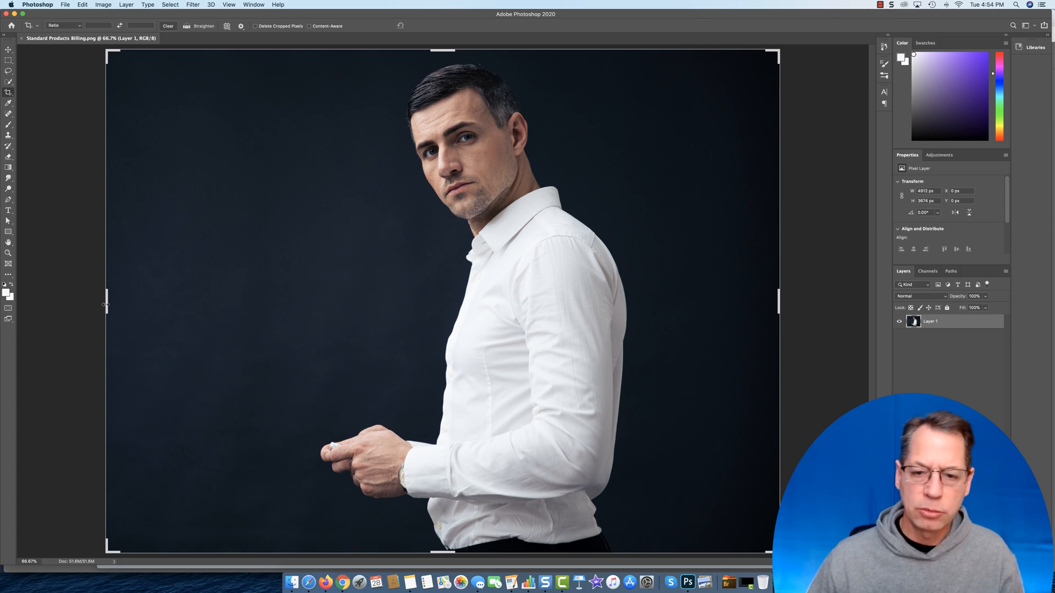
left_click_drag(106, 305, 36, 306)
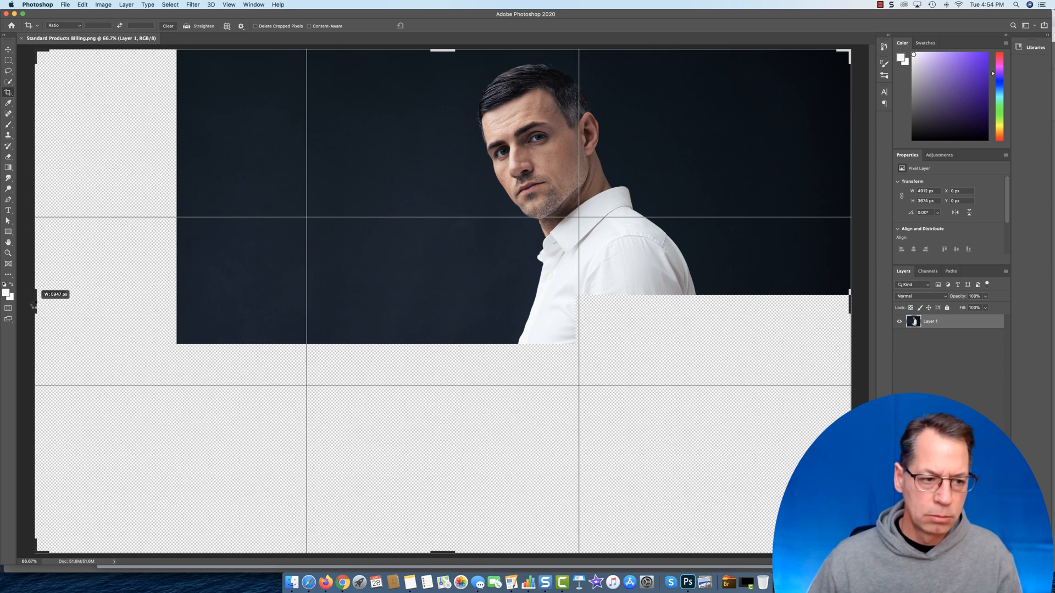
left_click_drag(33, 306, 33, 305)
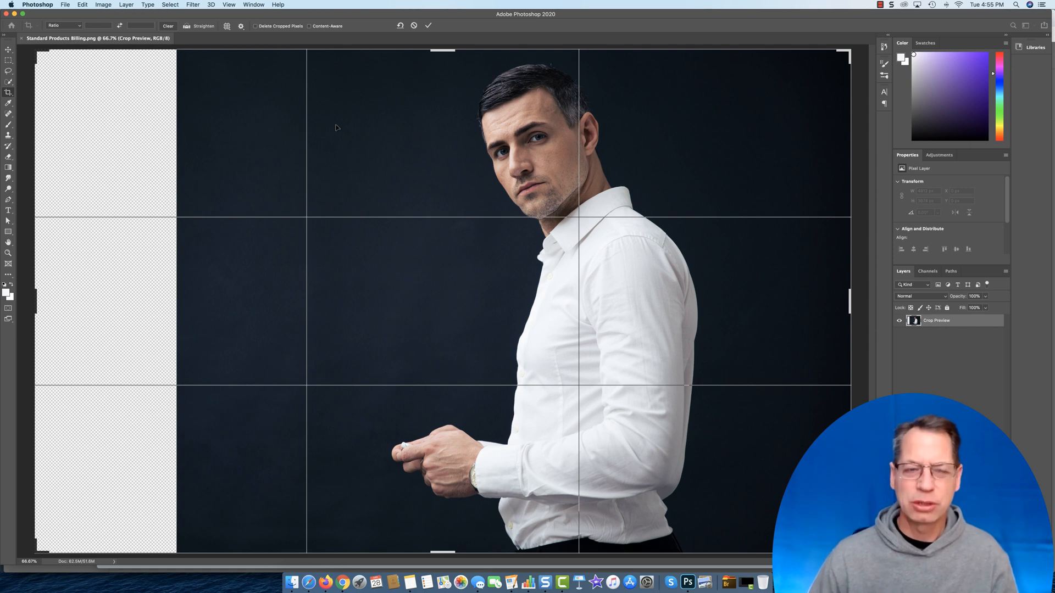
left_click(309, 26)
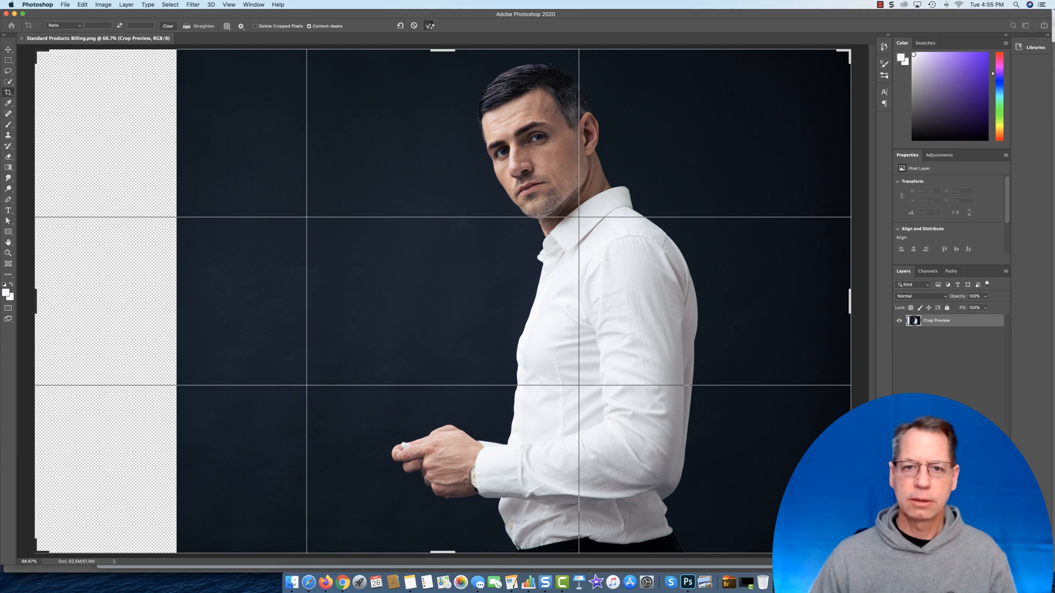
left_click(429, 25)
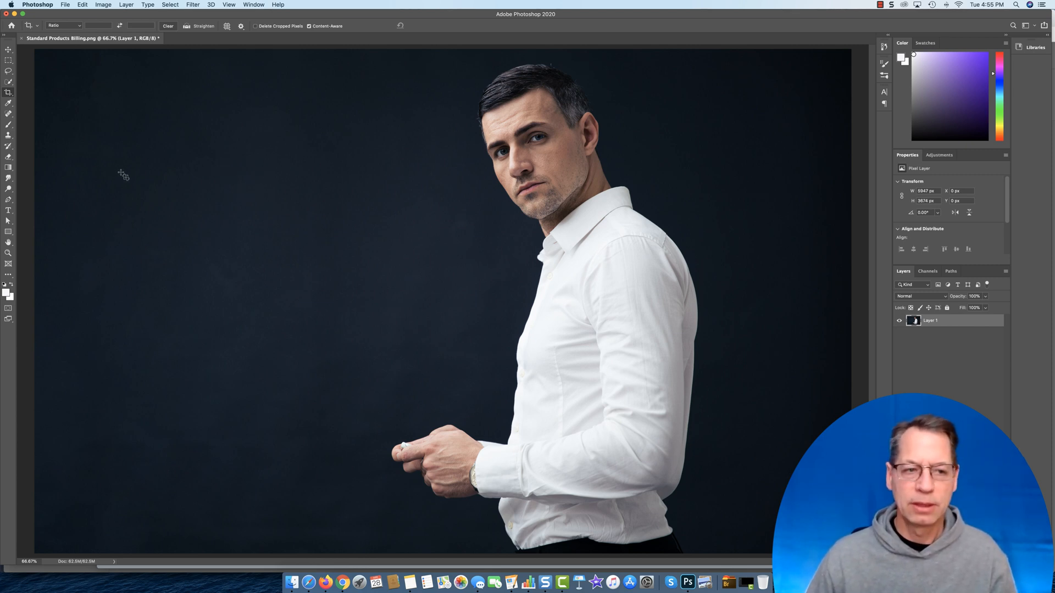
Resize the image proportionally to a height of 720 pixels, giving 1165 x 720 pixels, with automatic resampling.
left_click(103, 4)
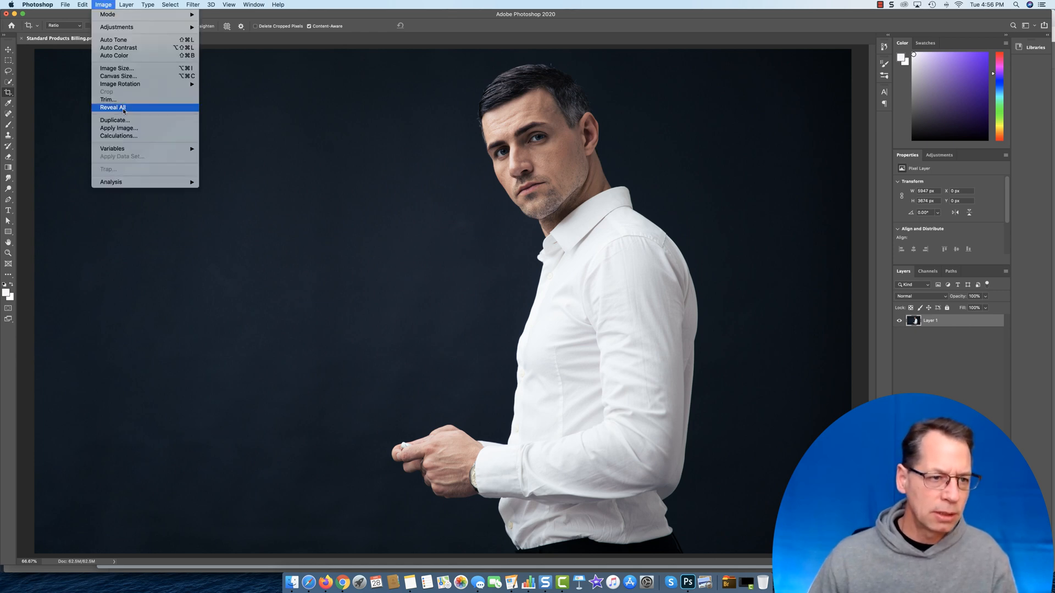
left_click(126, 70)
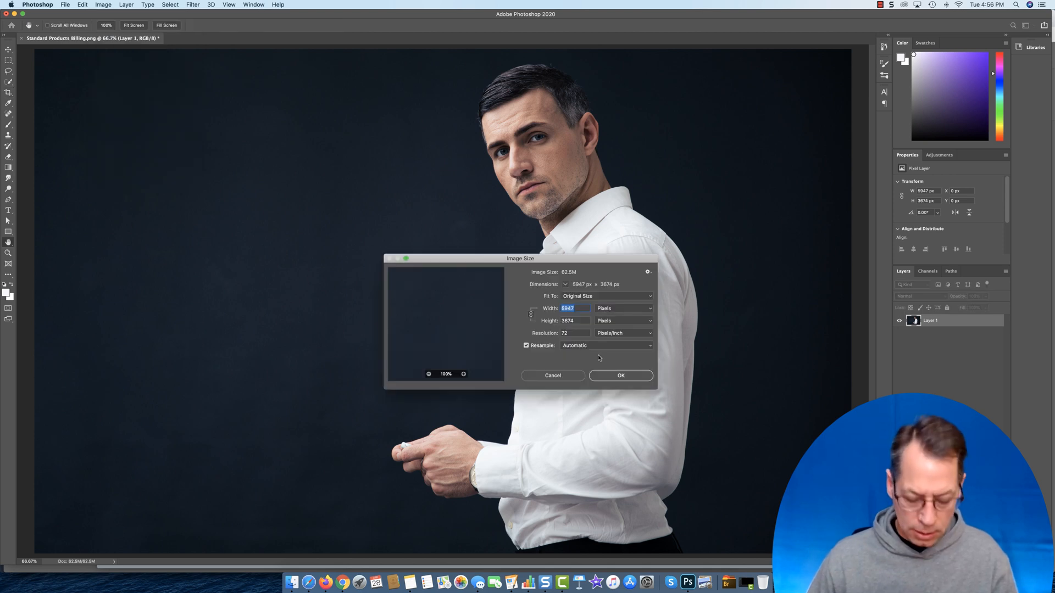
type("1280")
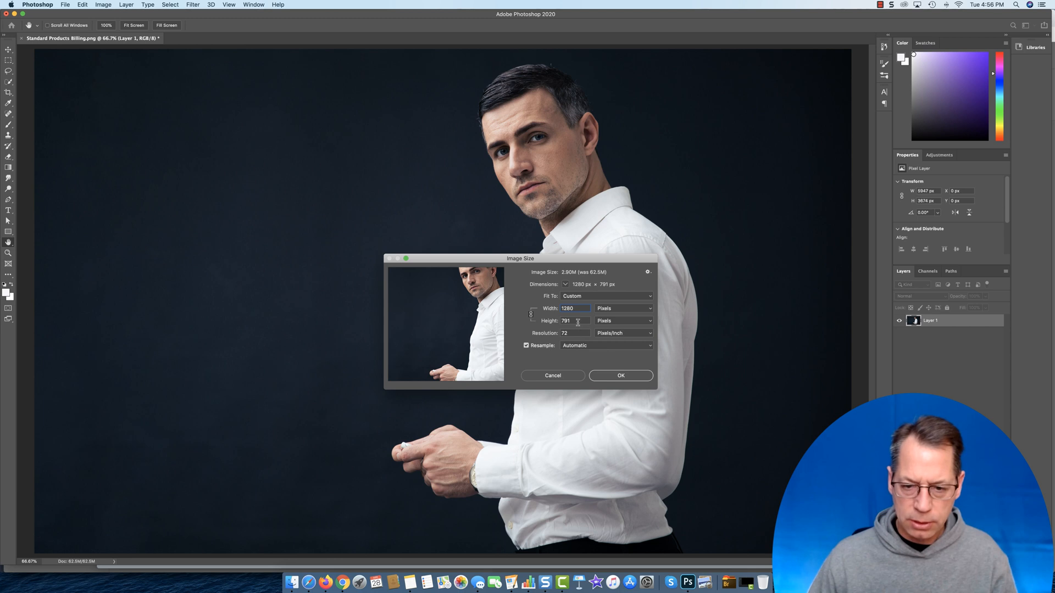
key("Tab")
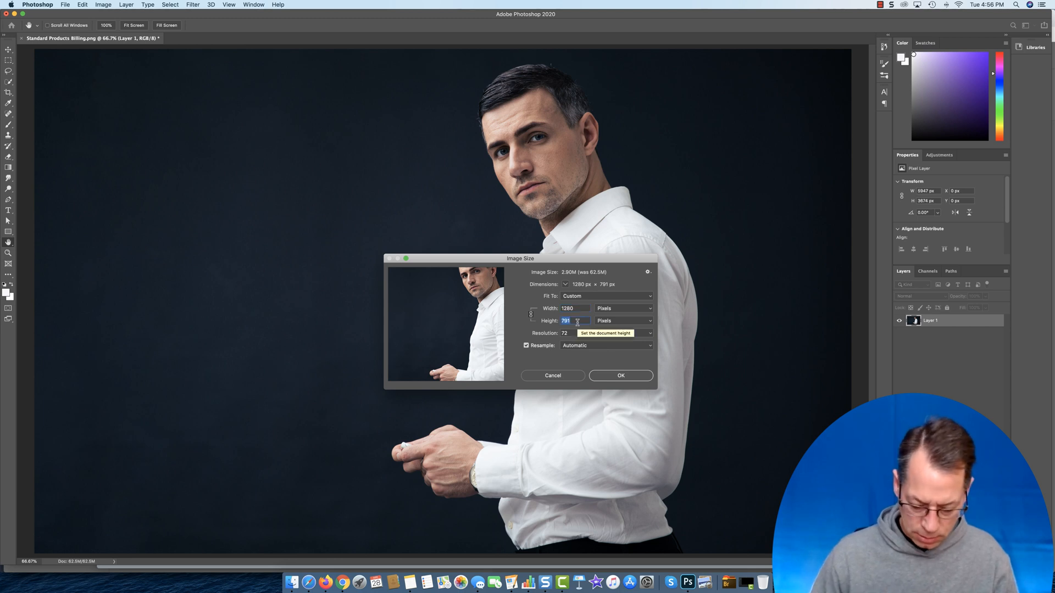
type("720")
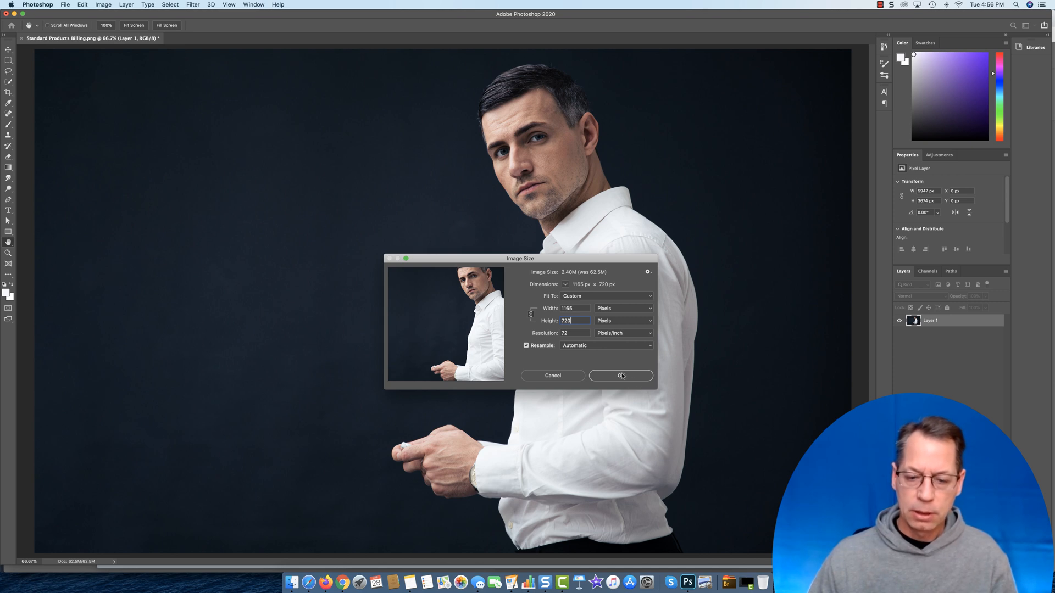
left_click(622, 376)
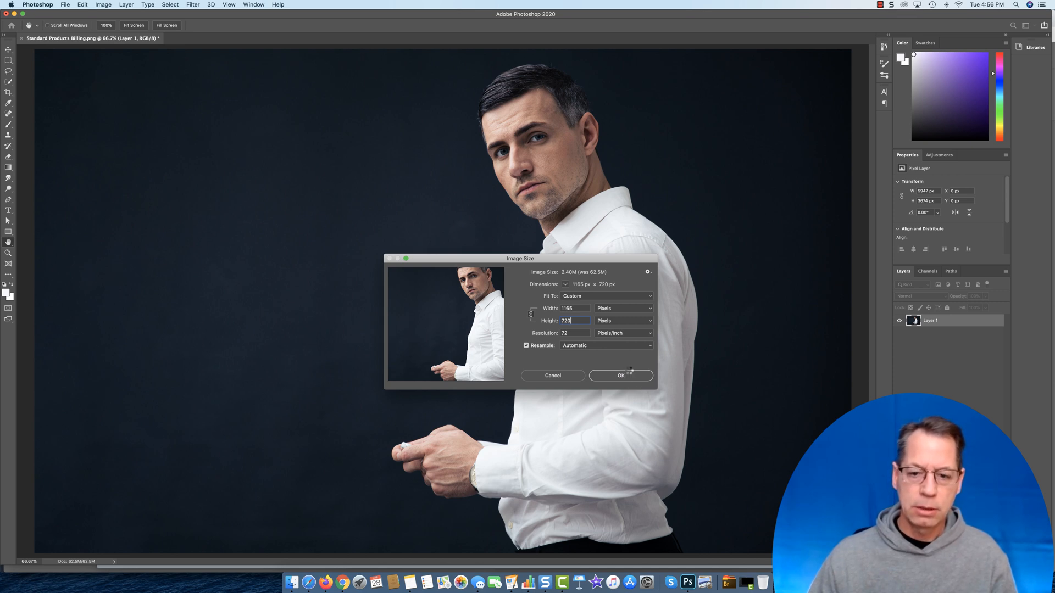
Crop the photo slightly in from its right edge and extend its dark background beyond the left edge with Content-Aware fill.
key("c")
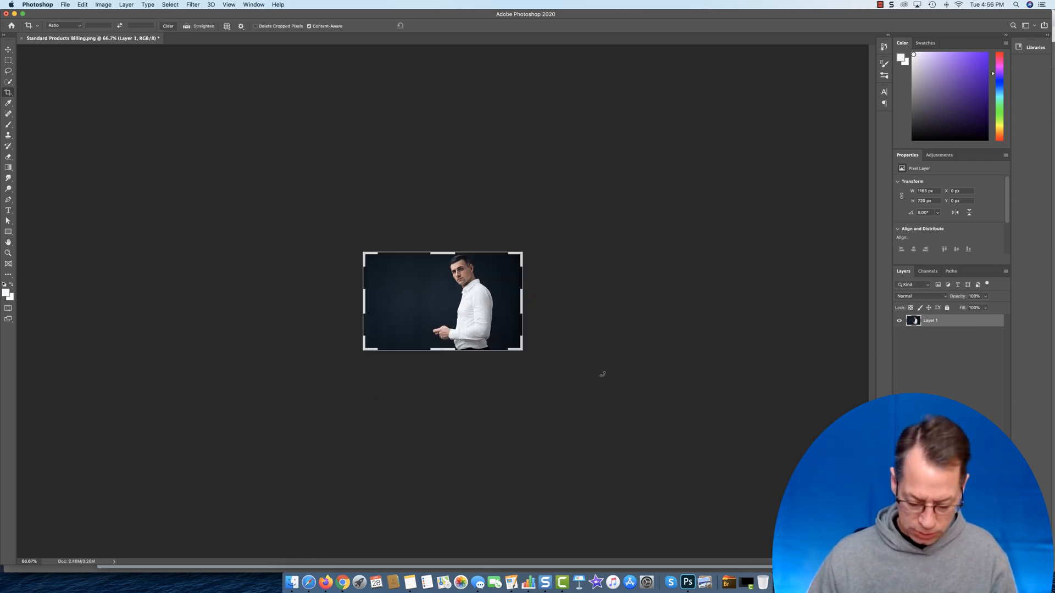
key("super+equal")
key("super+equal")
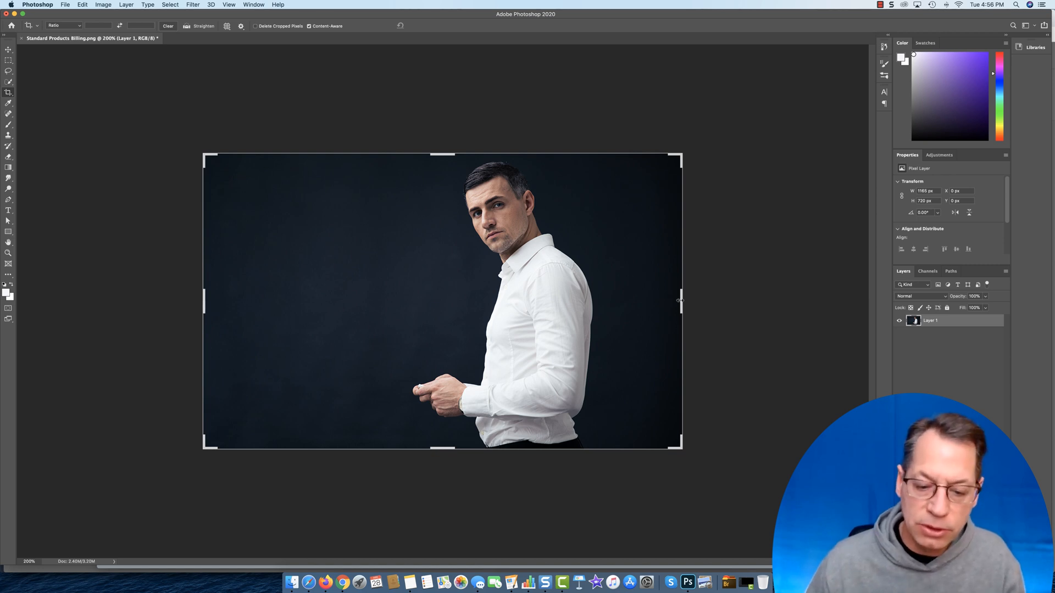
left_click_drag(682, 300, 649, 309)
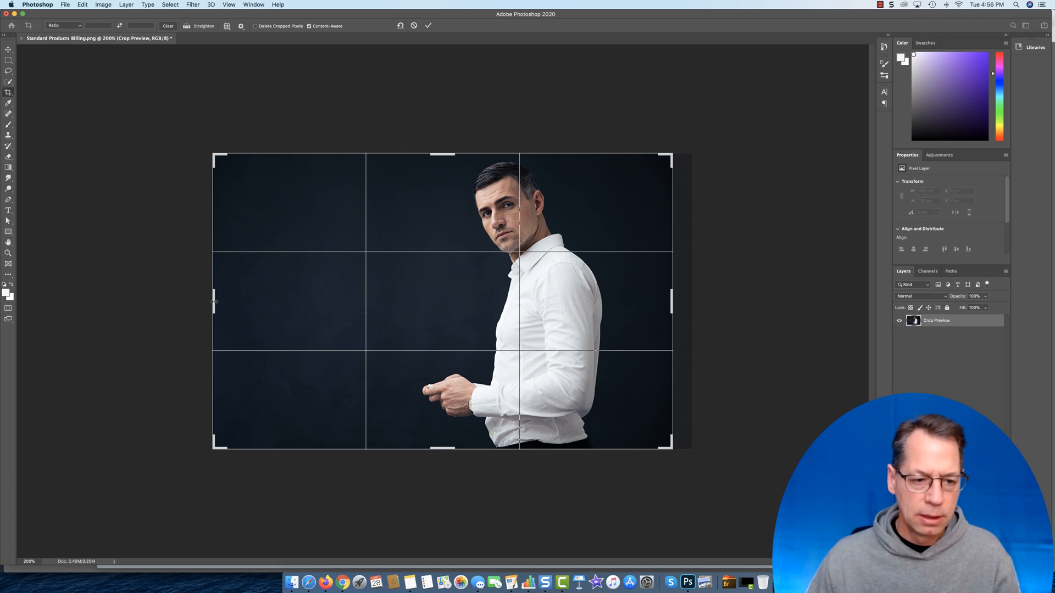
left_click_drag(214, 302, 180, 304)
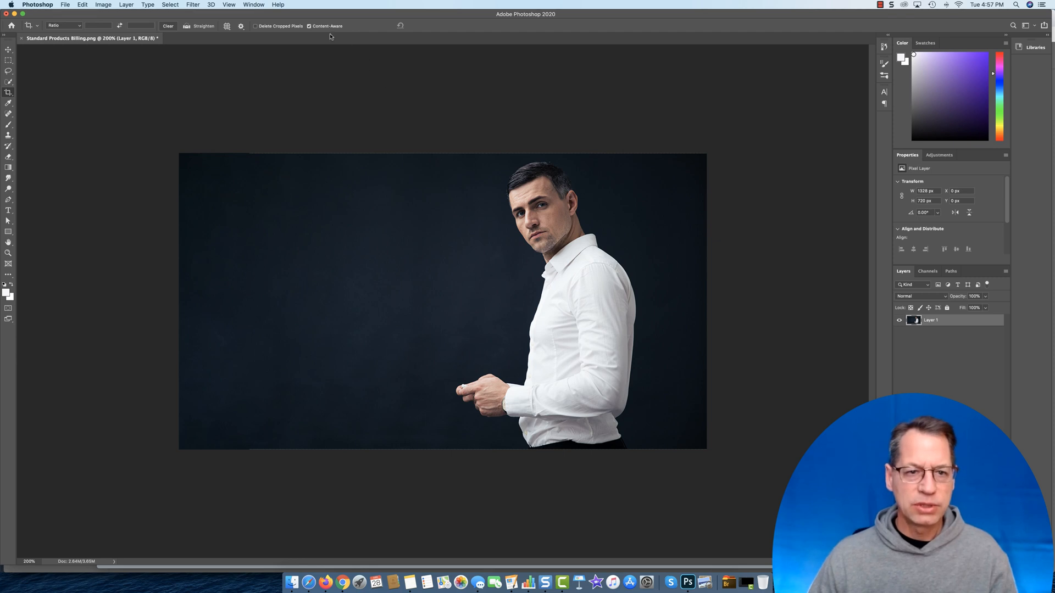
left_click(308, 27)
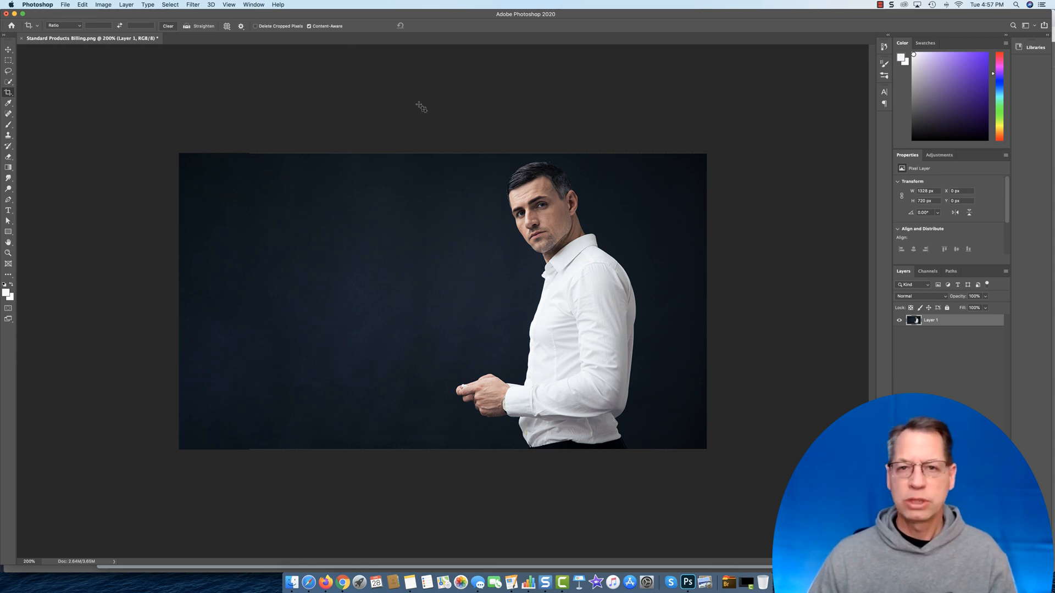